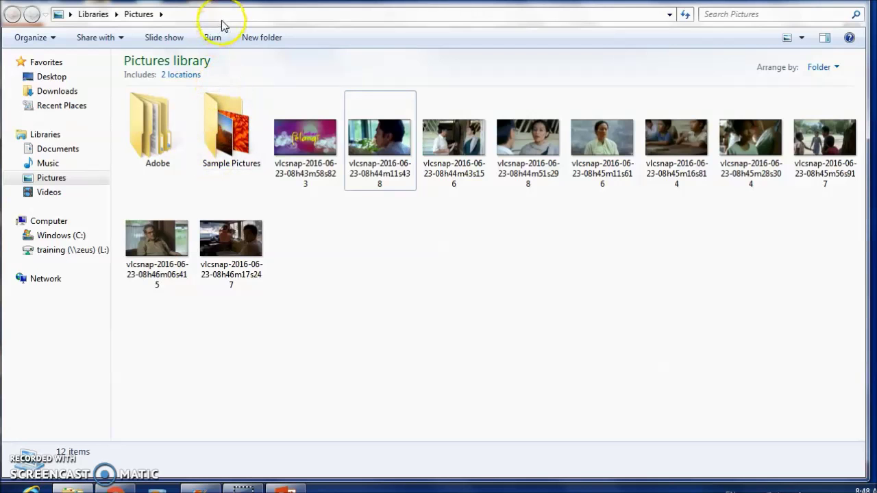
Drag the Laskar Pelangi title still from the picture library onto slide 1's top-left corner
{"action": "left_click_drag", "start_coordinate": [242, 10], "coordinate": [688, 108]}
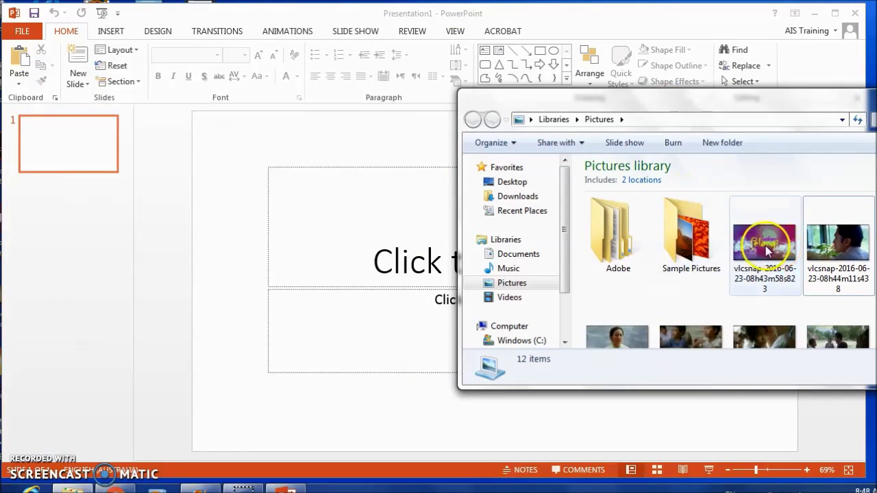
{"action": "left_click_drag", "start_coordinate": [766, 244], "coordinate": [249, 229]}
{"action": "left_click", "coordinate": [436, 226]}
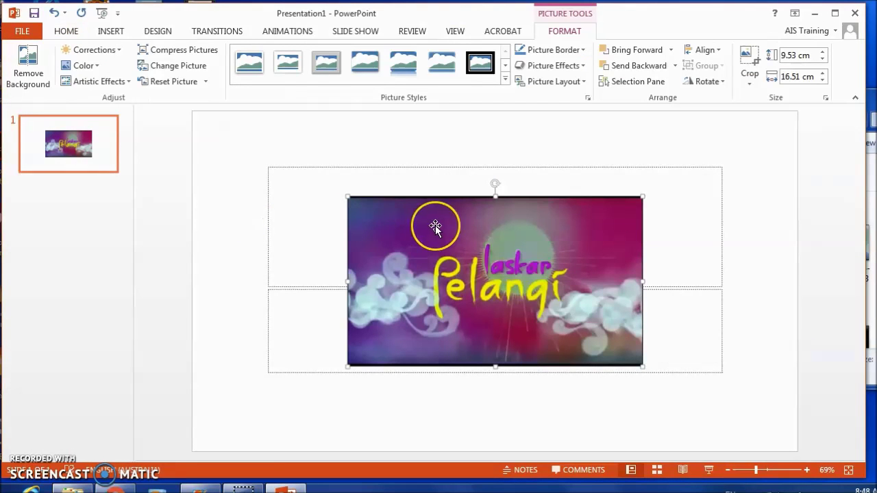
{"action": "left_click_drag", "start_coordinate": [435, 226], "coordinate": [280, 141]}
Enlarge the title still to 19.76 × 34.25 cm so it covers the whole slide
{"action": "left_click", "coordinate": [472, 301]}
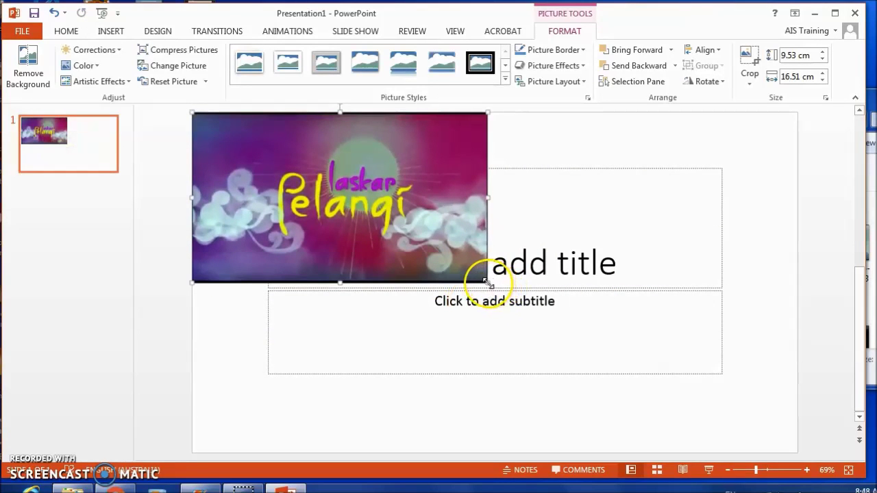
{"action": "left_click_drag", "start_coordinate": [488, 281], "coordinate": [803, 433]}
{"action": "left_click", "coordinate": [717, 401]}
{"action": "left_click_drag", "start_coordinate": [717, 400], "coordinate": [712, 393]}
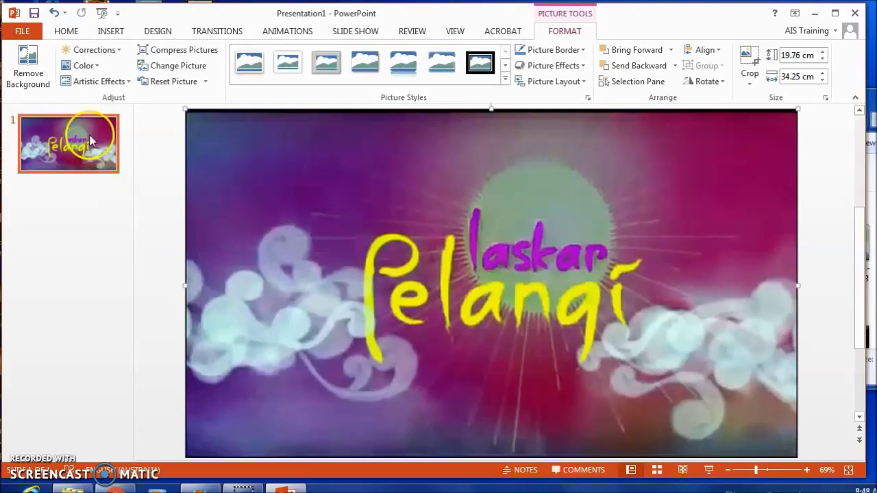
{"action": "left_click", "coordinate": [108, 34]}
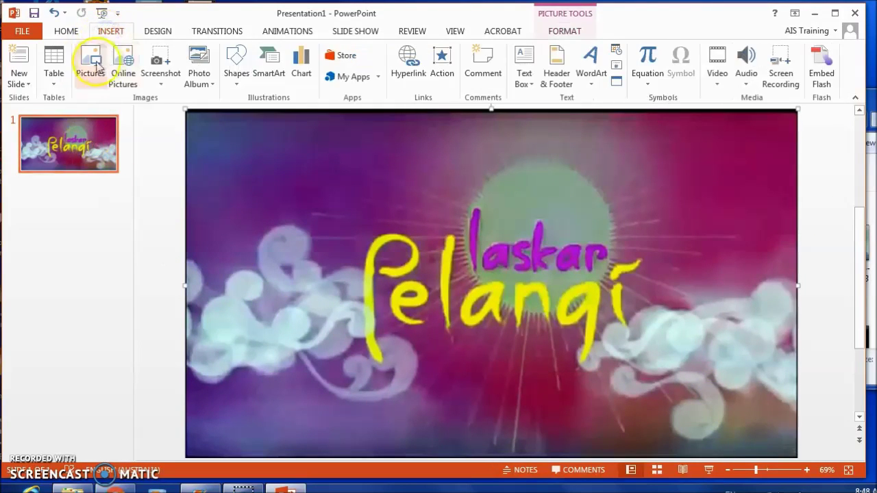
Insert a new second slide and select it
{"action": "left_click", "coordinate": [19, 55]}
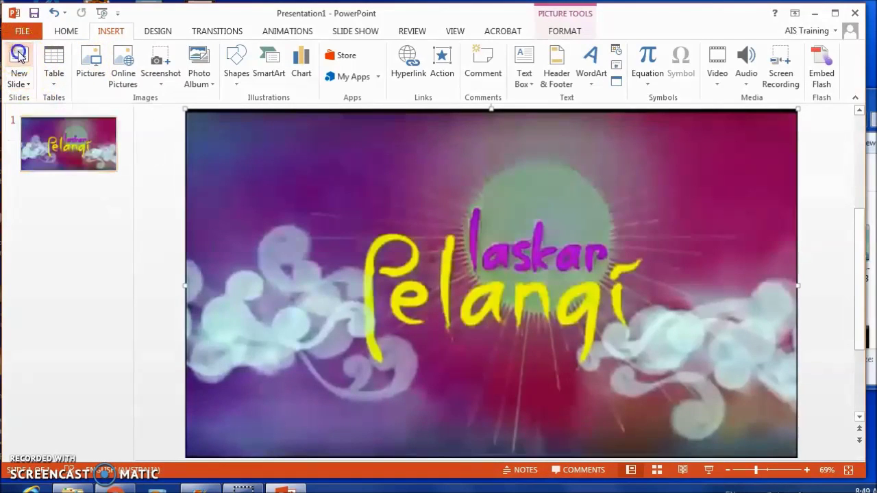
{"action": "left_click", "coordinate": [70, 215]}
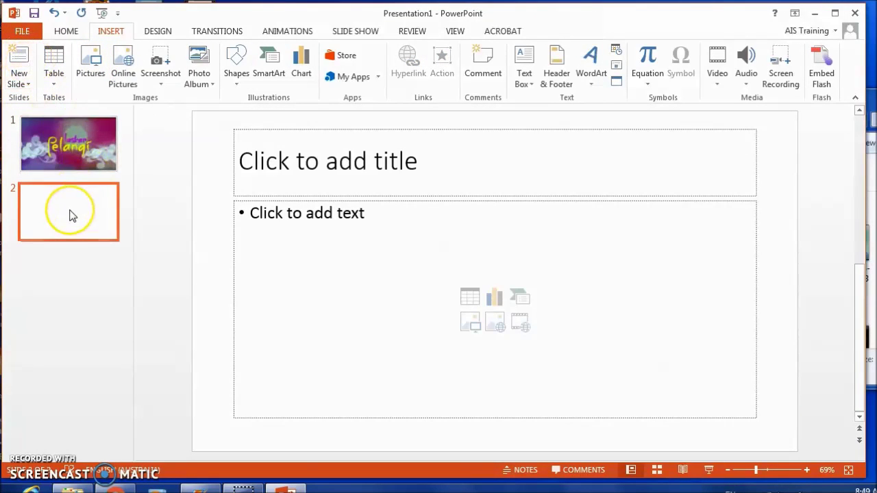
{"action": "left_click", "coordinate": [72, 216]}
Drag the man-by-the-window still onto slide 2 and stretch it to fill the slide
{"action": "key", "text": "alt+Tab"}
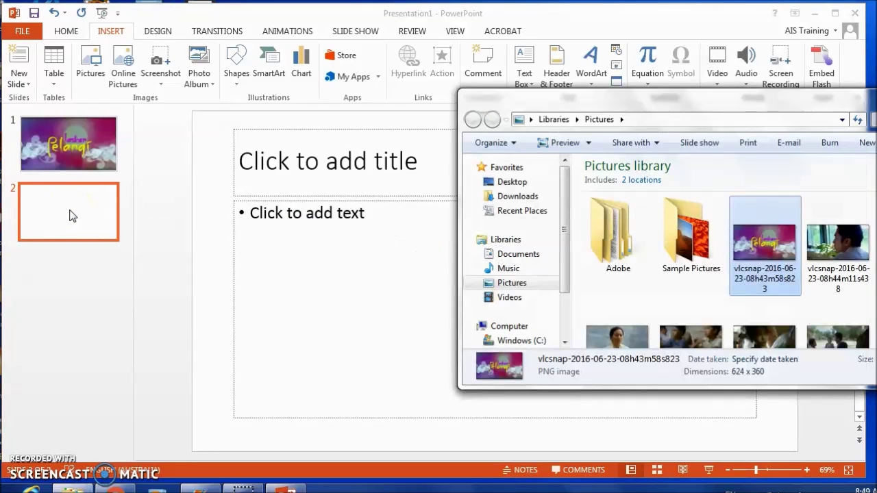
{"action": "left_click_drag", "start_coordinate": [837, 243], "coordinate": [221, 196]}
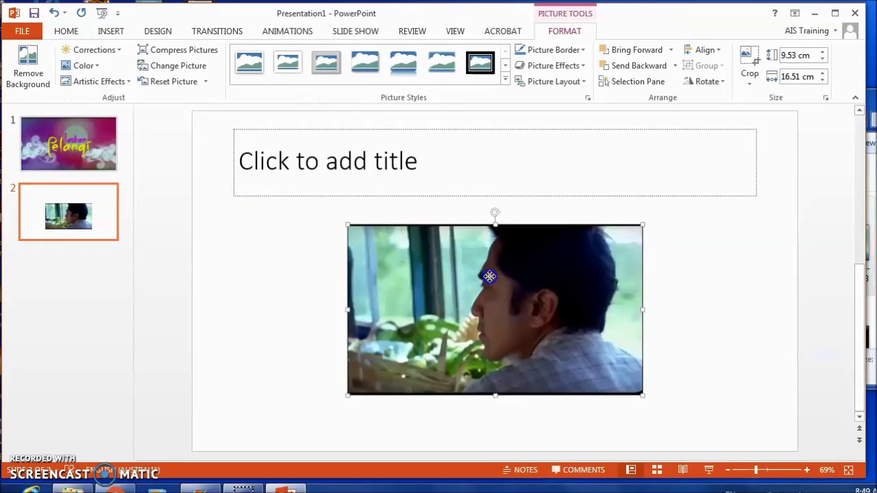
{"action": "left_click_drag", "start_coordinate": [489, 276], "coordinate": [328, 156]}
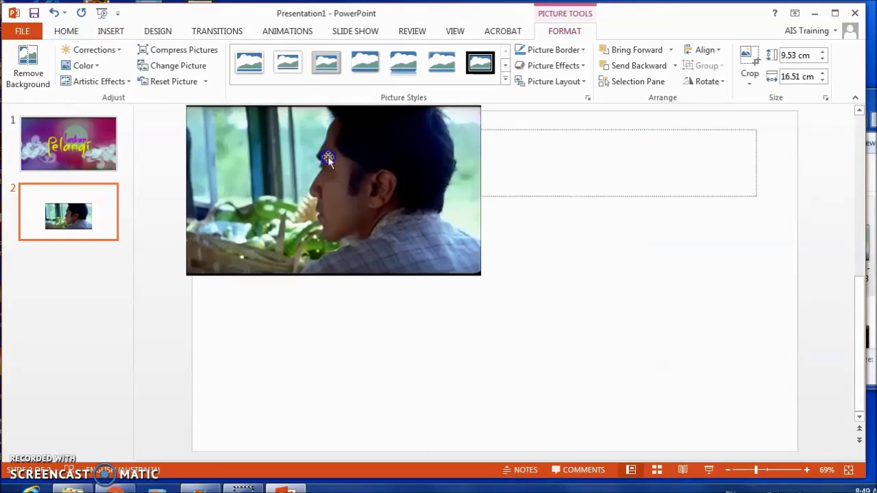
{"action": "left_click_drag", "start_coordinate": [480, 276], "coordinate": [810, 458]}
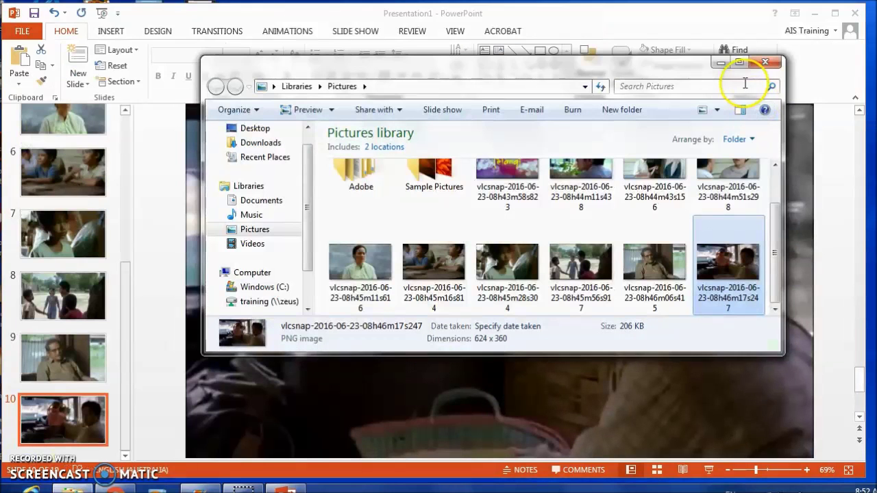
Minimize the picture library and go back to the Laskar Pelangi title slide
{"action": "left_click", "coordinate": [721, 64]}
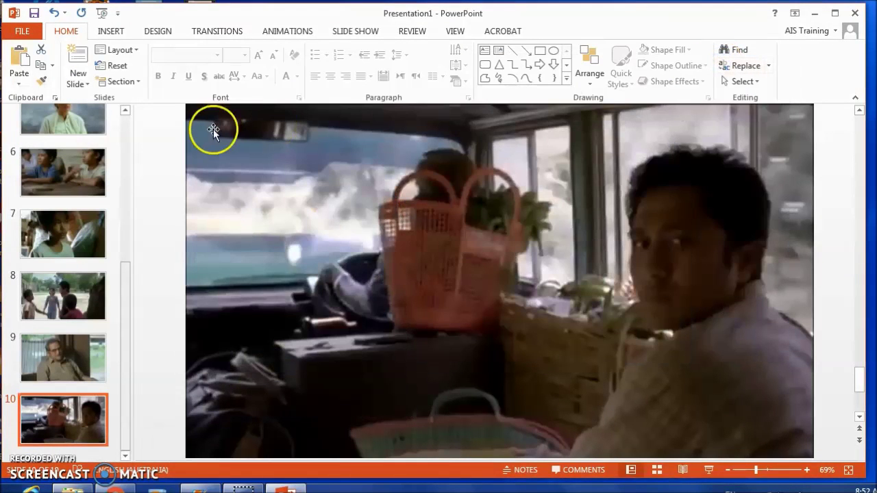
{"action": "left_click_drag", "start_coordinate": [128, 302], "coordinate": [135, 149]}
{"action": "left_click", "coordinate": [66, 137]}
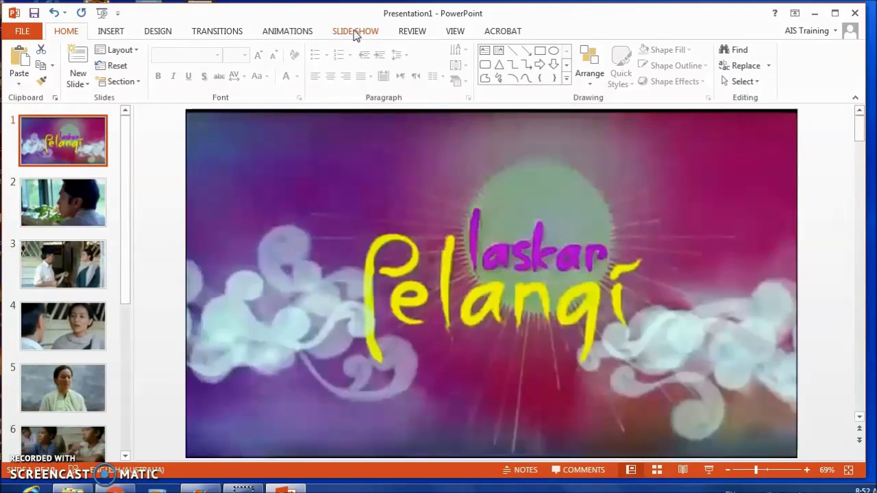
{"action": "left_click", "coordinate": [355, 32]}
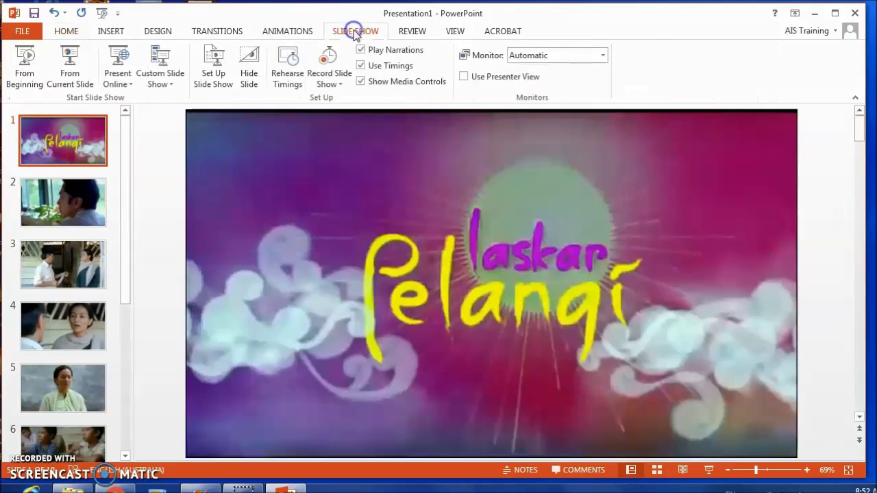
Choose Record Slide Show > Start Recording from Beginning, keeping timings and narration ticked
{"action": "left_click", "coordinate": [327, 83]}
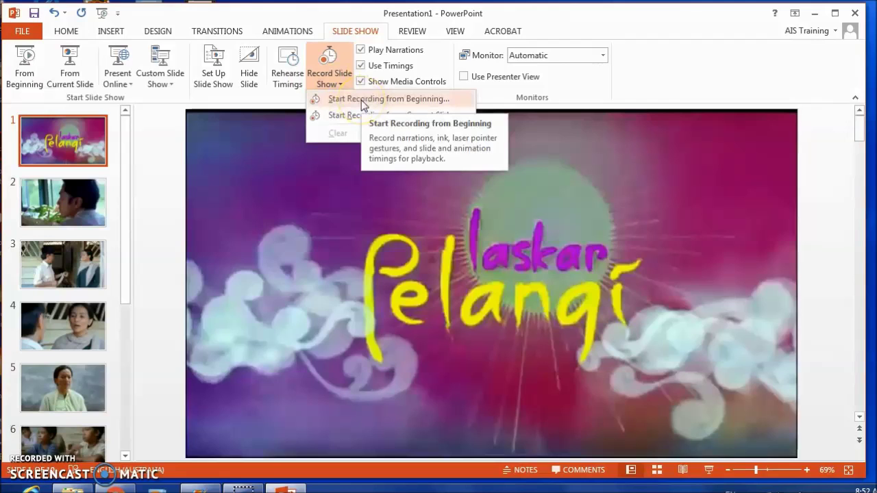
{"action": "left_click", "coordinate": [361, 100]}
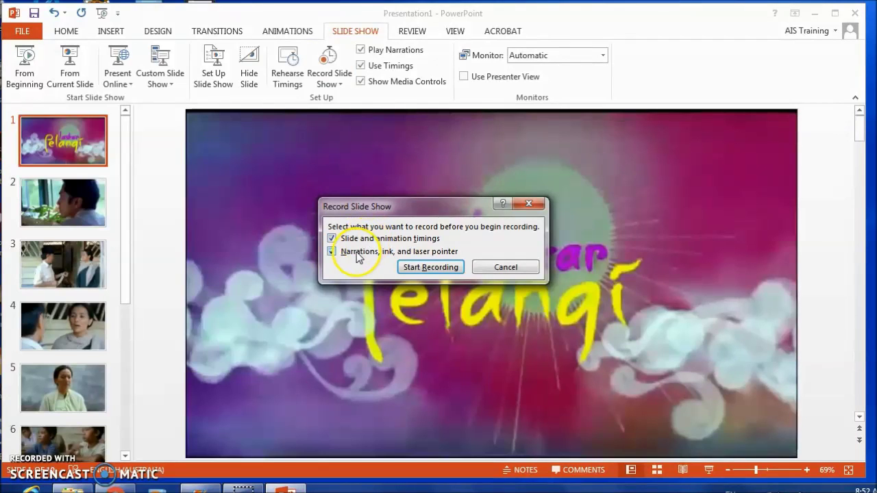
Start recording and narrate through all ten slides until the show ends
{"action": "left_click", "coordinate": [416, 268]}
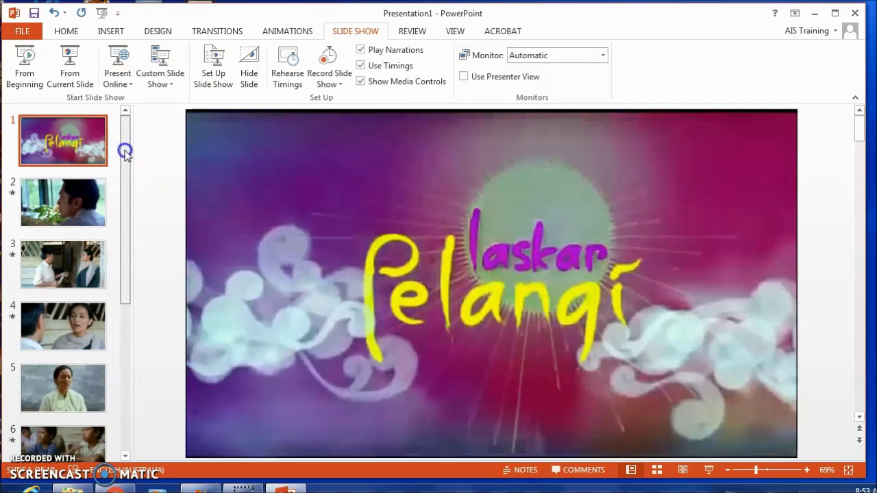
Select slide 5, the teacher still, and record its narration from the current slide
{"action": "left_click_drag", "start_coordinate": [123, 149], "coordinate": [141, 251]}
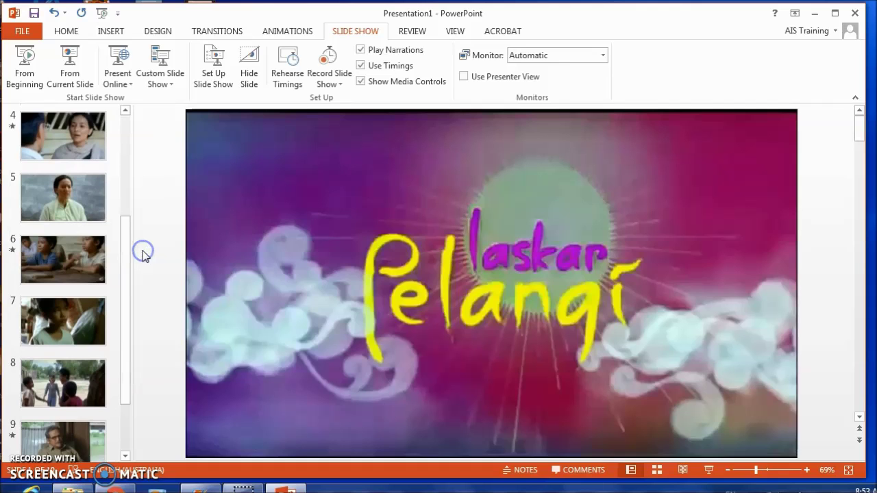
{"action": "left_click", "coordinate": [68, 207]}
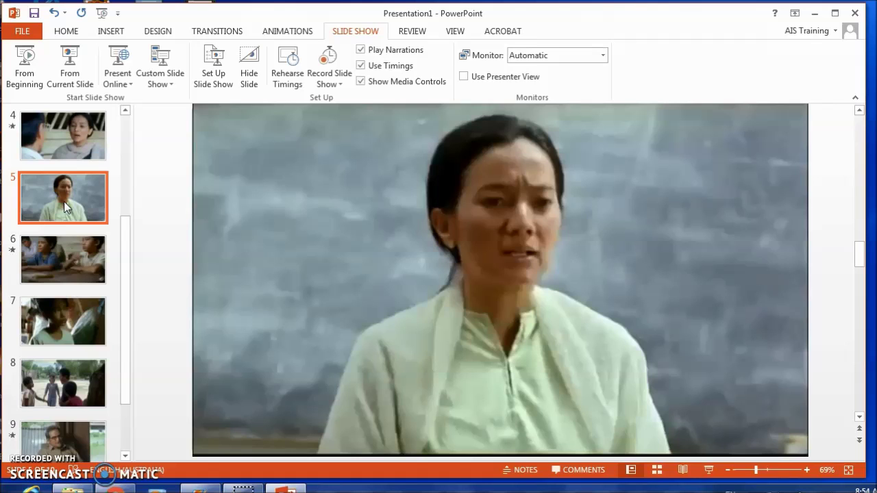
{"action": "left_click", "coordinate": [341, 84]}
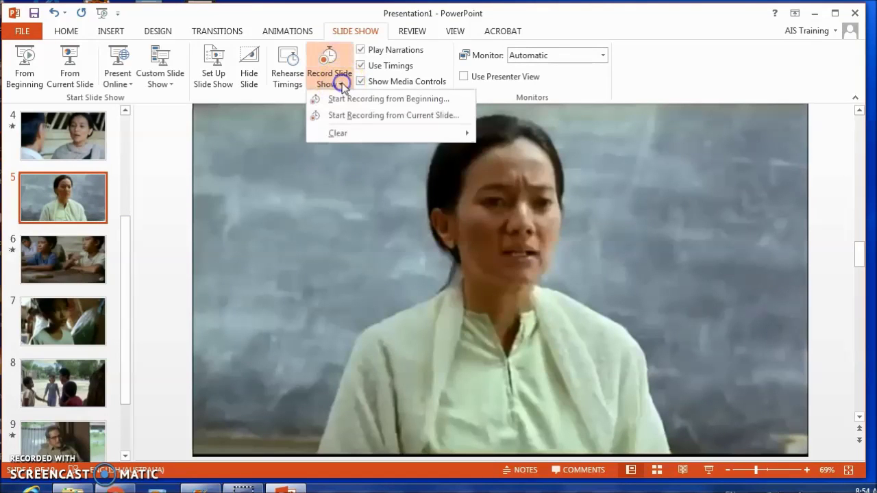
{"action": "left_click", "coordinate": [351, 116]}
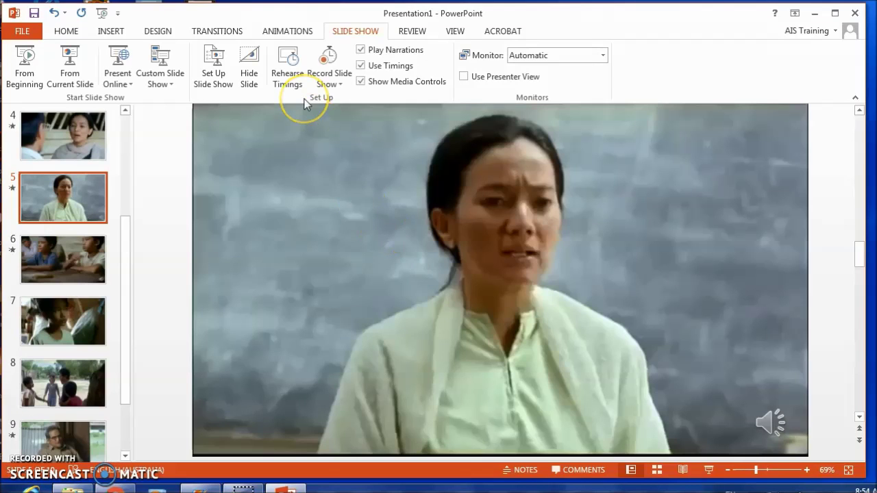
Direct Save As to the Desktop and bring up the Save as type list for MPEG-4 Video
{"action": "left_click", "coordinate": [24, 32]}
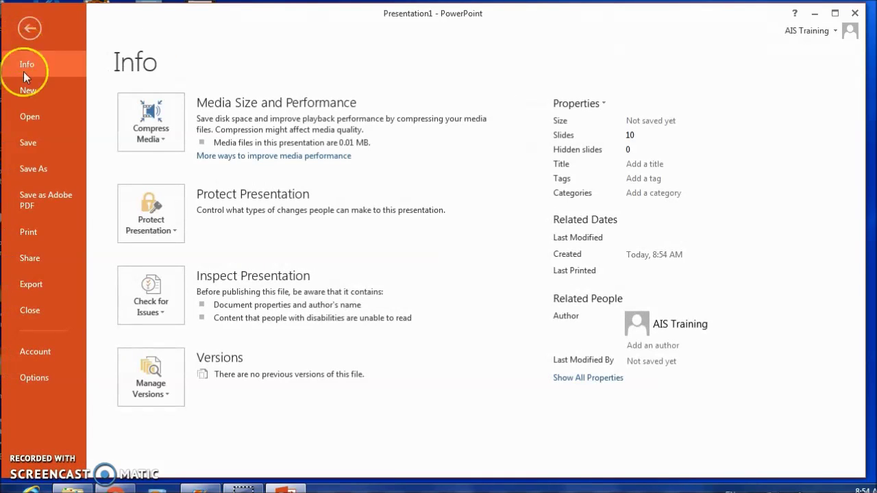
{"action": "left_click", "coordinate": [37, 168]}
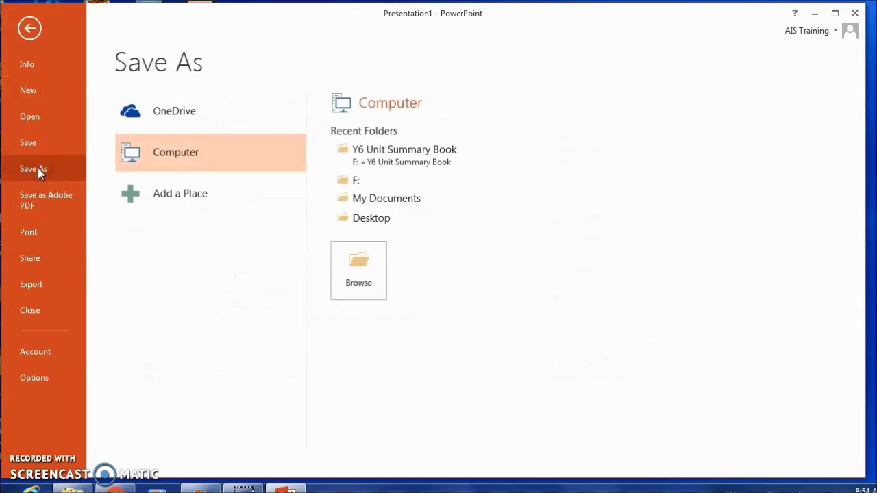
{"action": "left_click", "coordinate": [376, 218]}
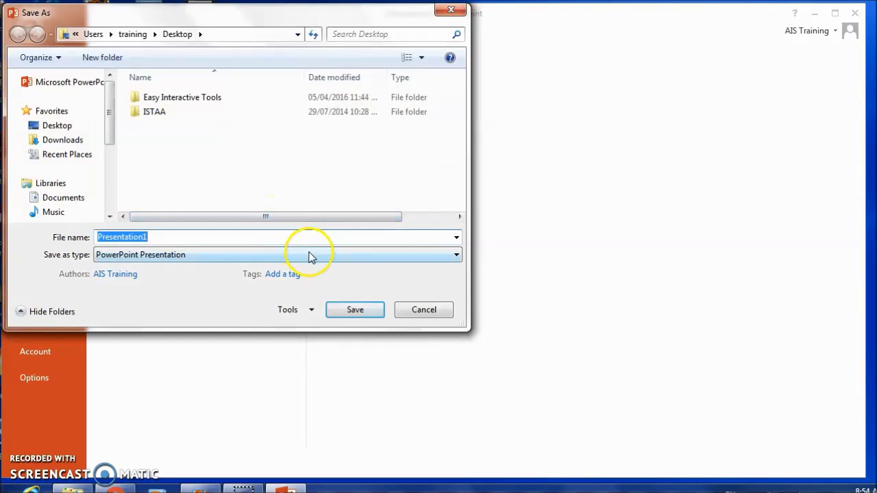
{"action": "left_click", "coordinate": [309, 254]}
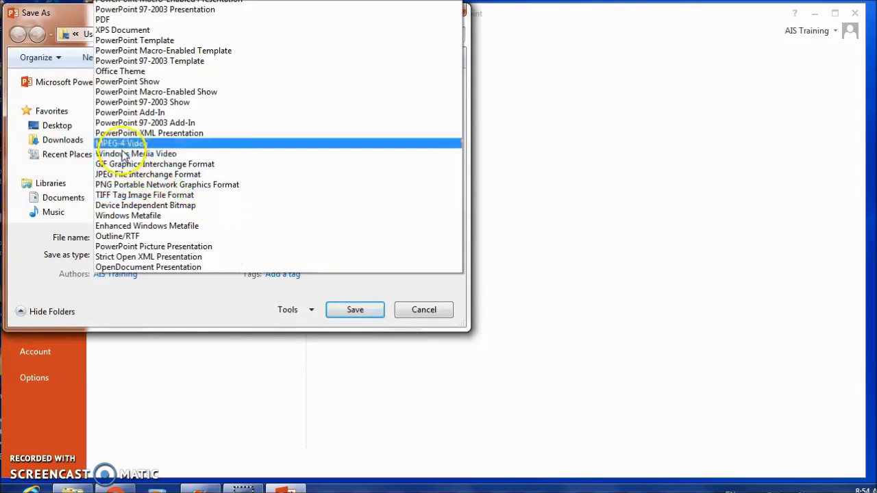